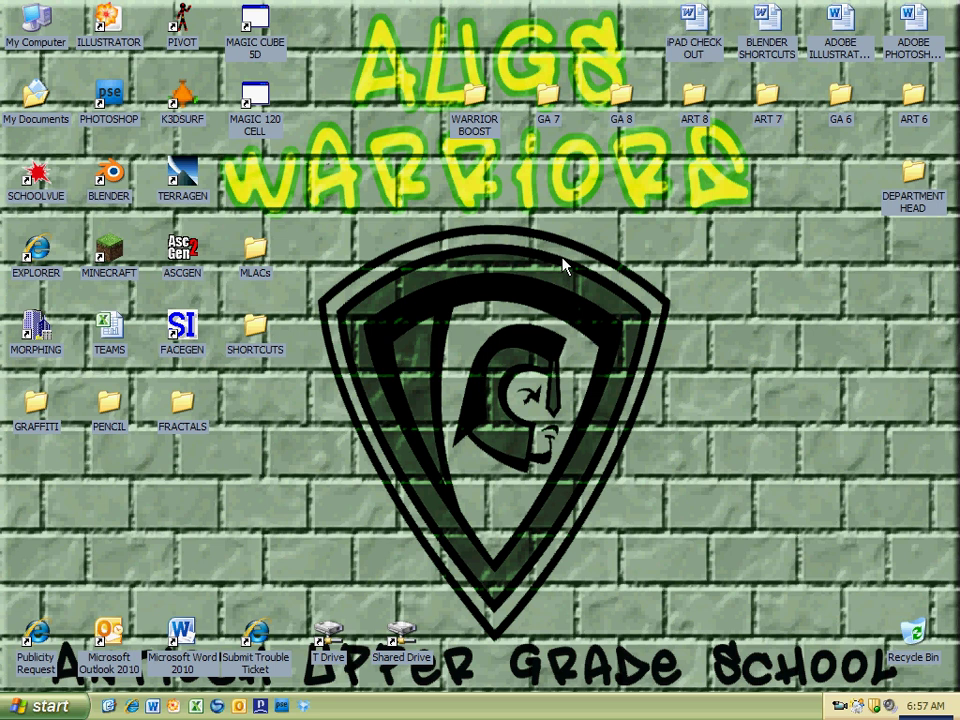
Open MLB Logo from My Documents in Adobe Photoshop Elements (Editor) via Open With.
double_click(38, 106)
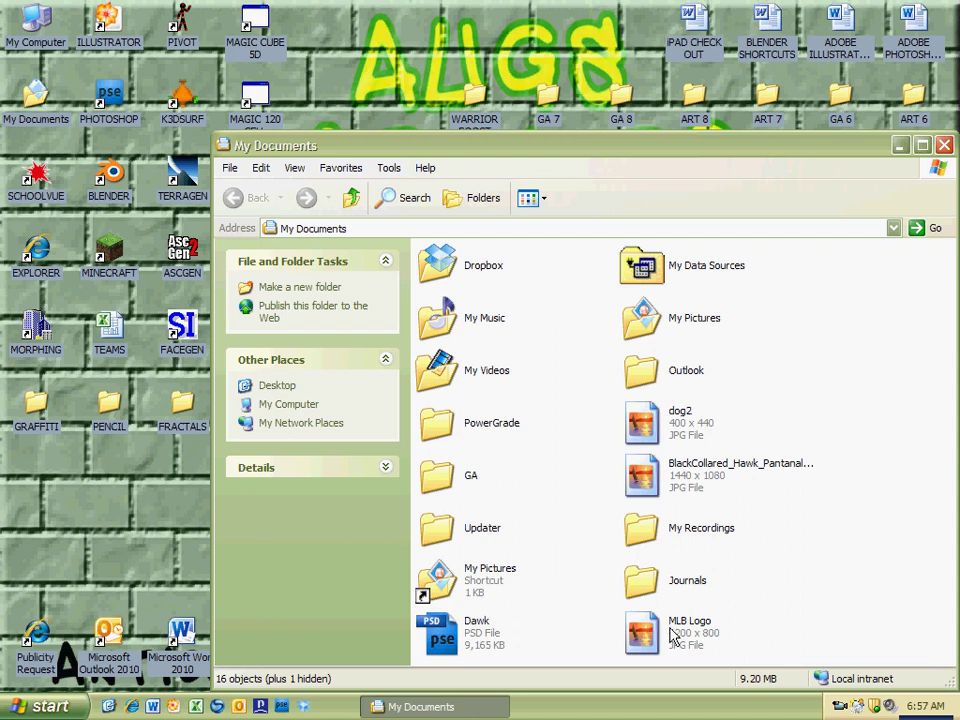
click(641, 645)
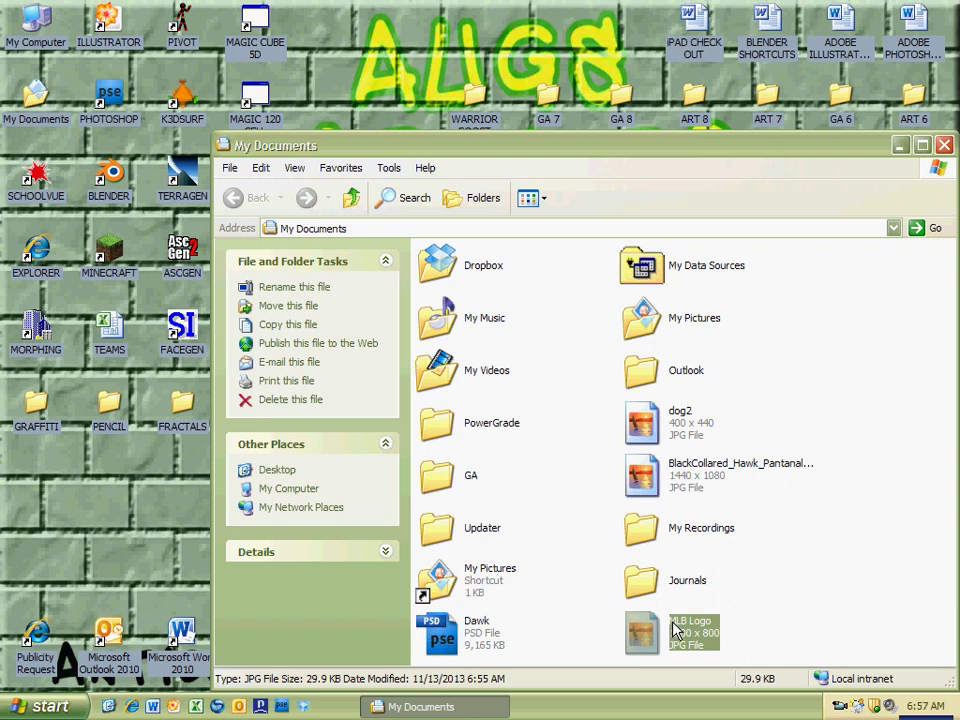
right_click(672, 622)
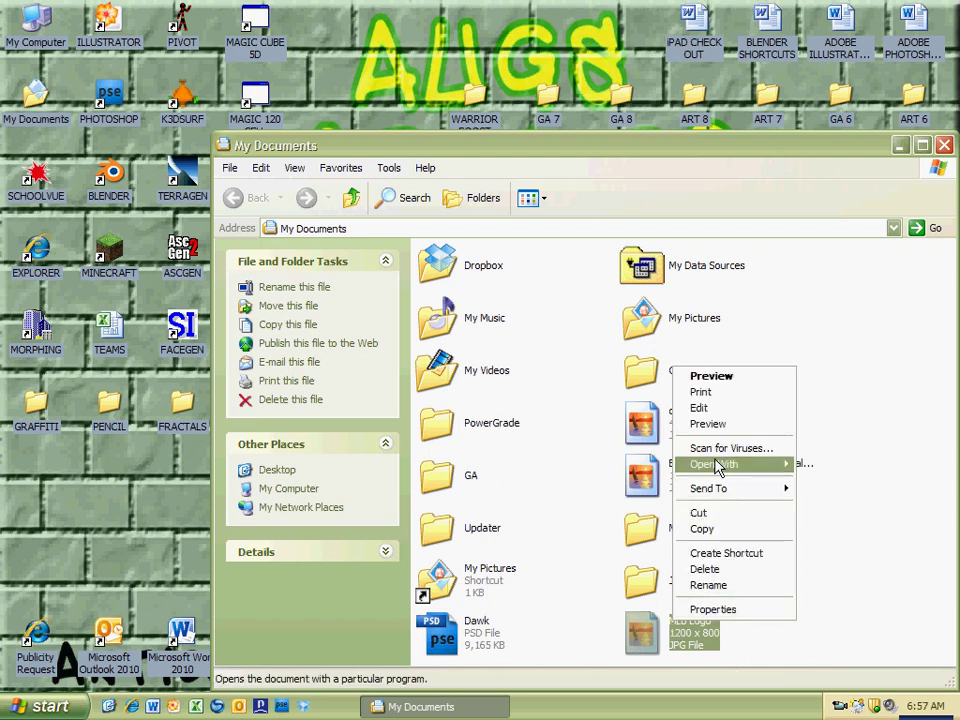
mouse_move(700, 464)
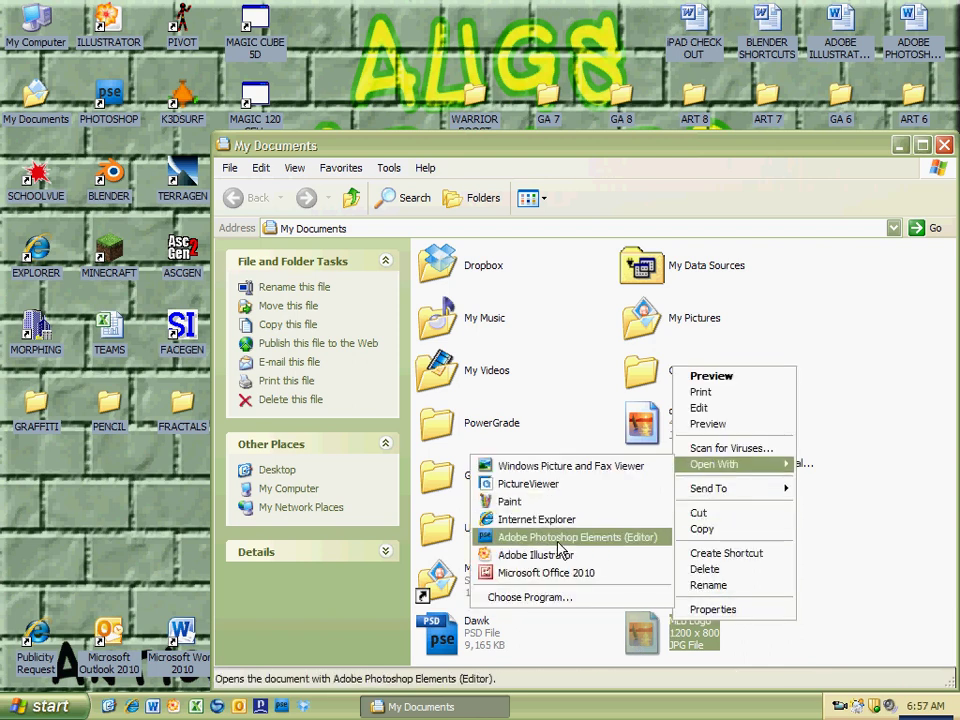
click(557, 599)
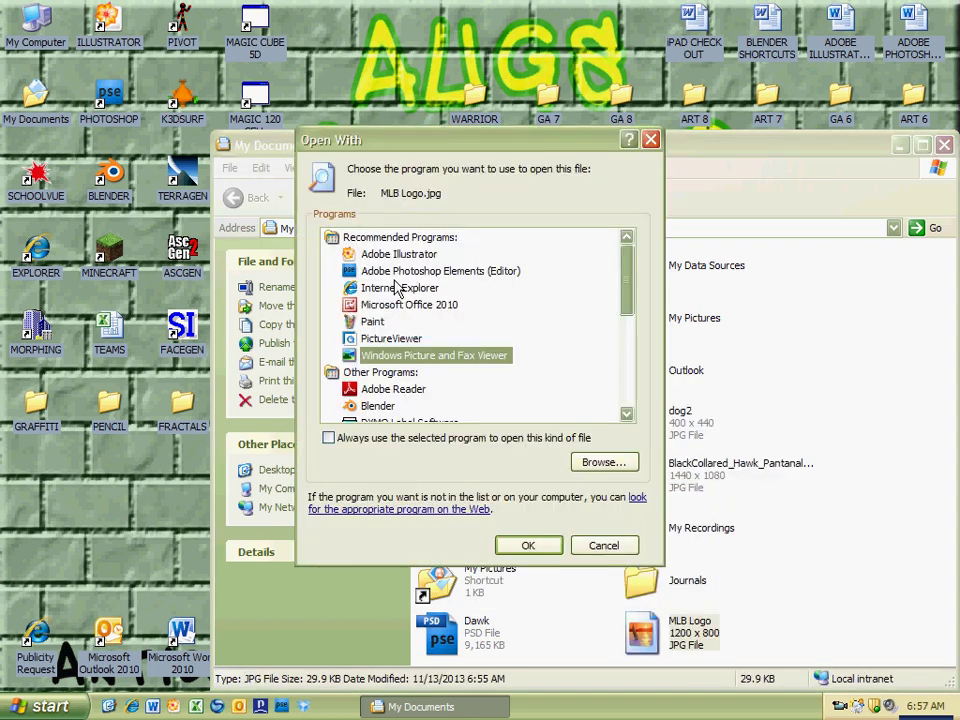
click(390, 271)
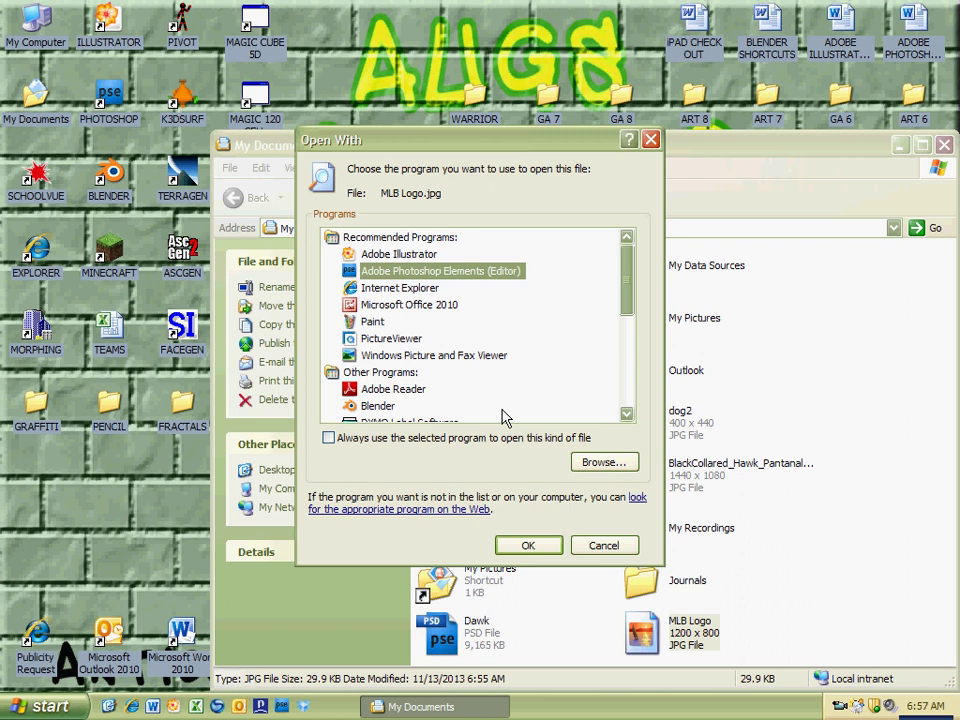
click(531, 546)
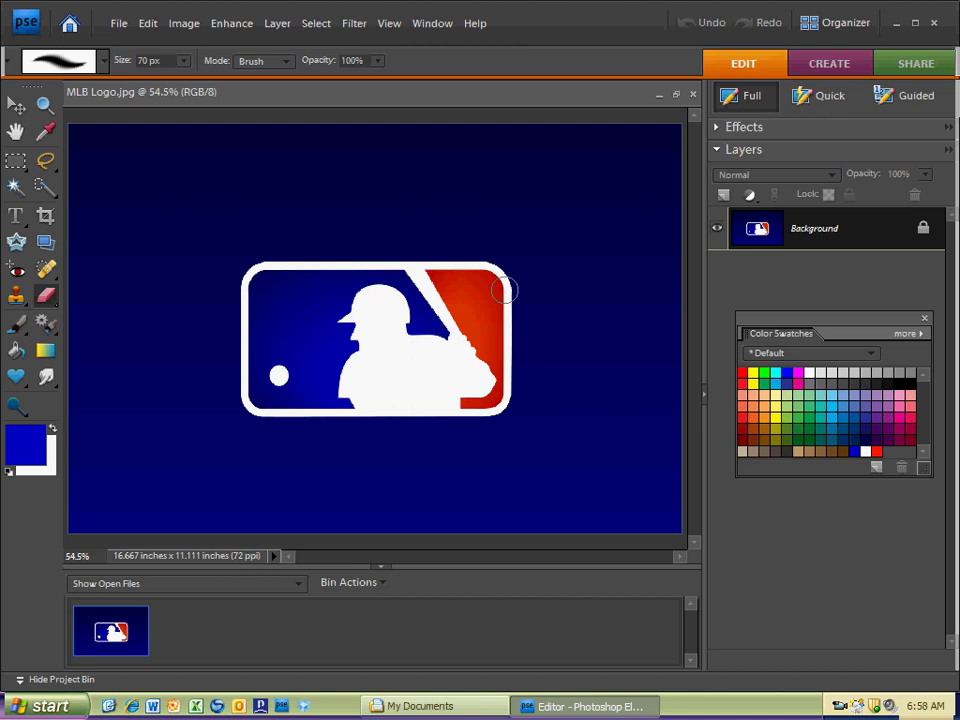
Close the My Documents window and restore the Photoshop Elements editor showing MLB Logo.jpg.
click(898, 22)
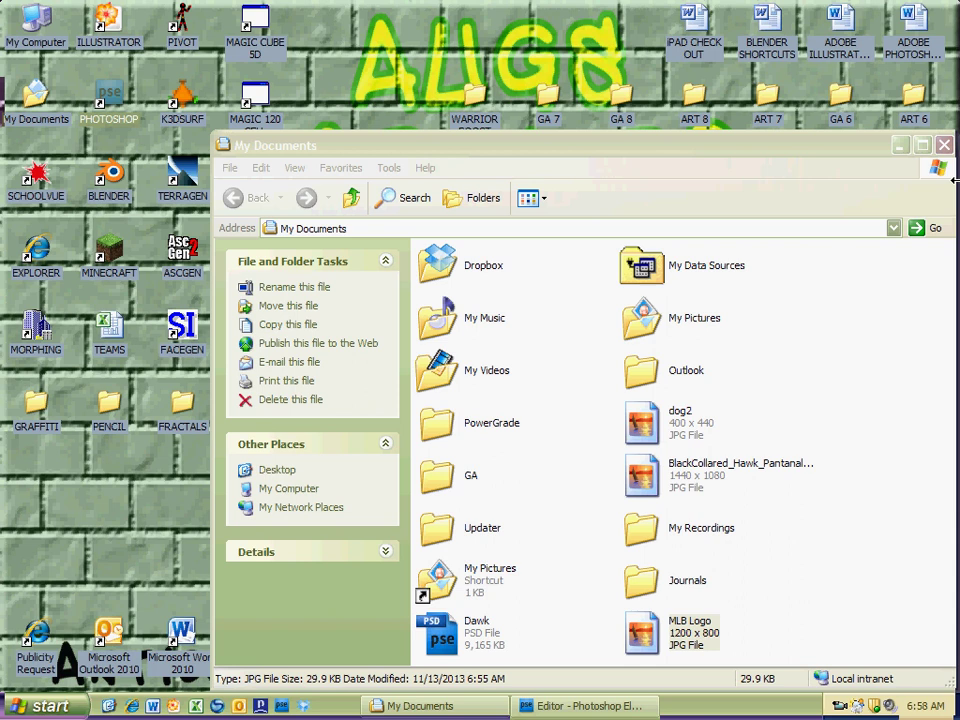
click(944, 146)
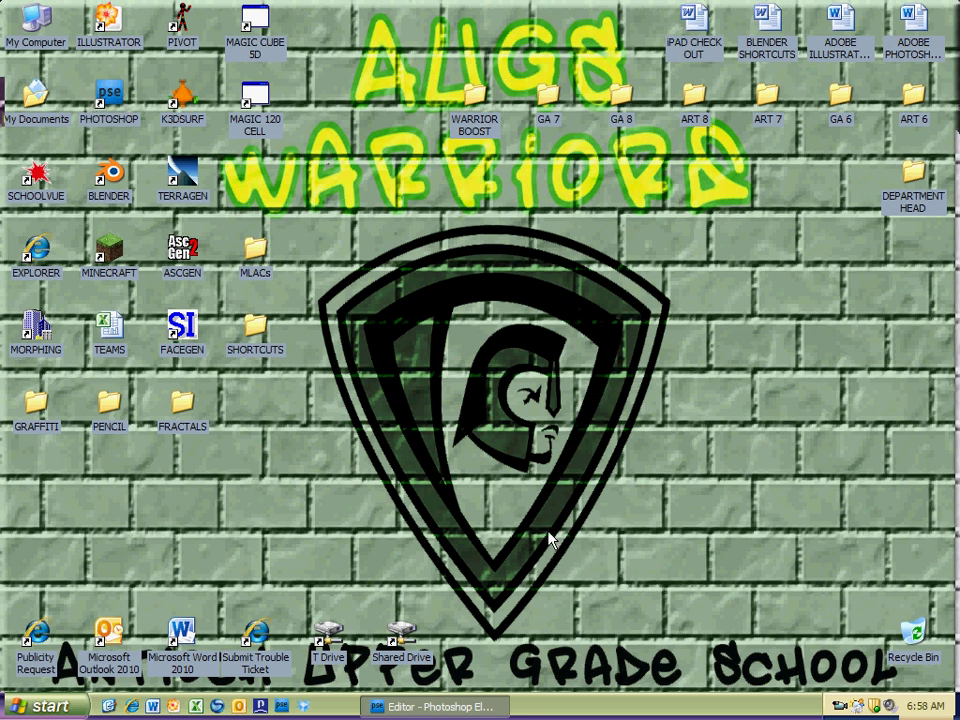
click(495, 706)
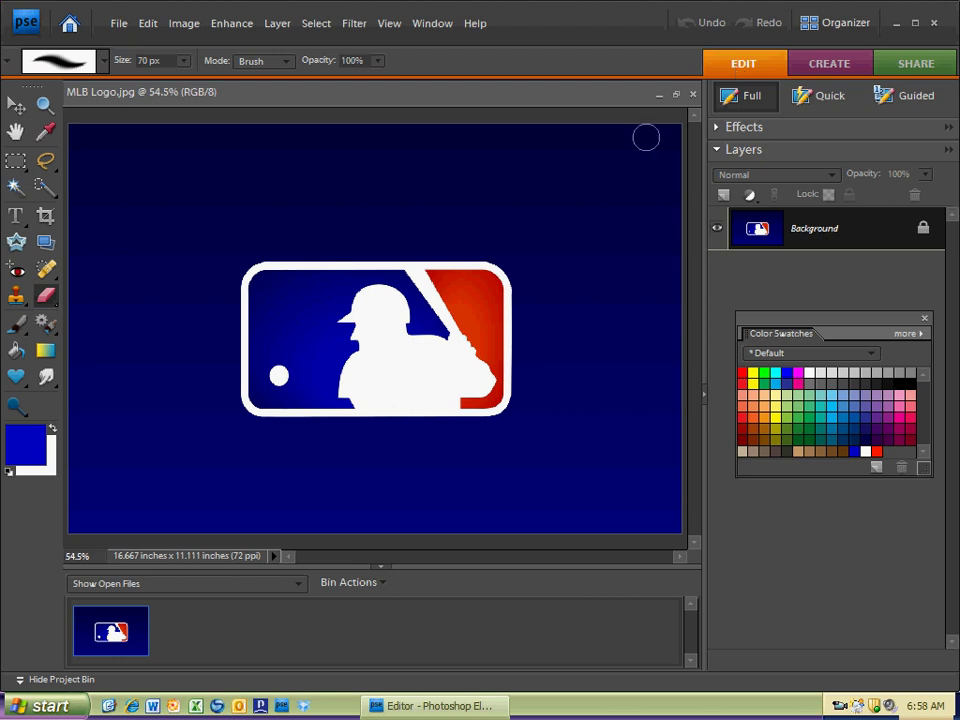
click(119, 24)
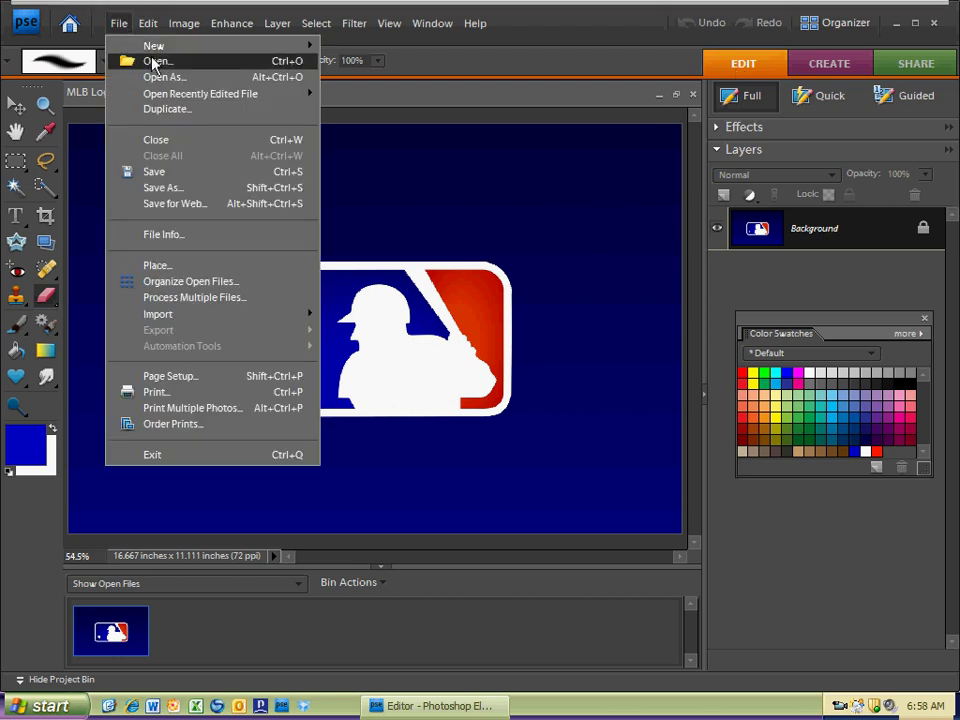
click(158, 60)
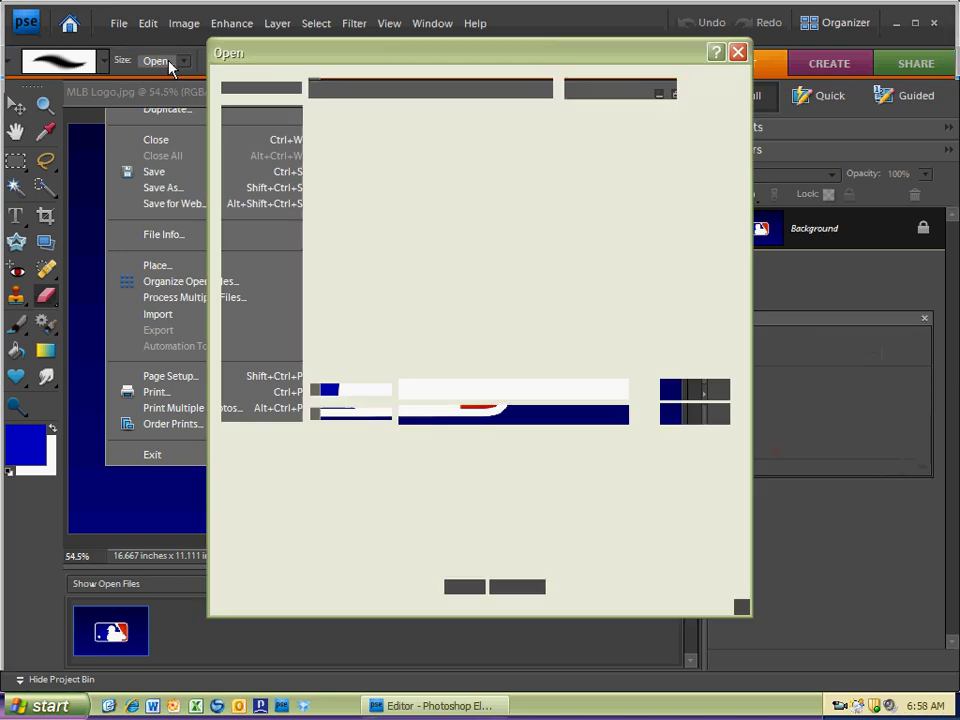
click(541, 90)
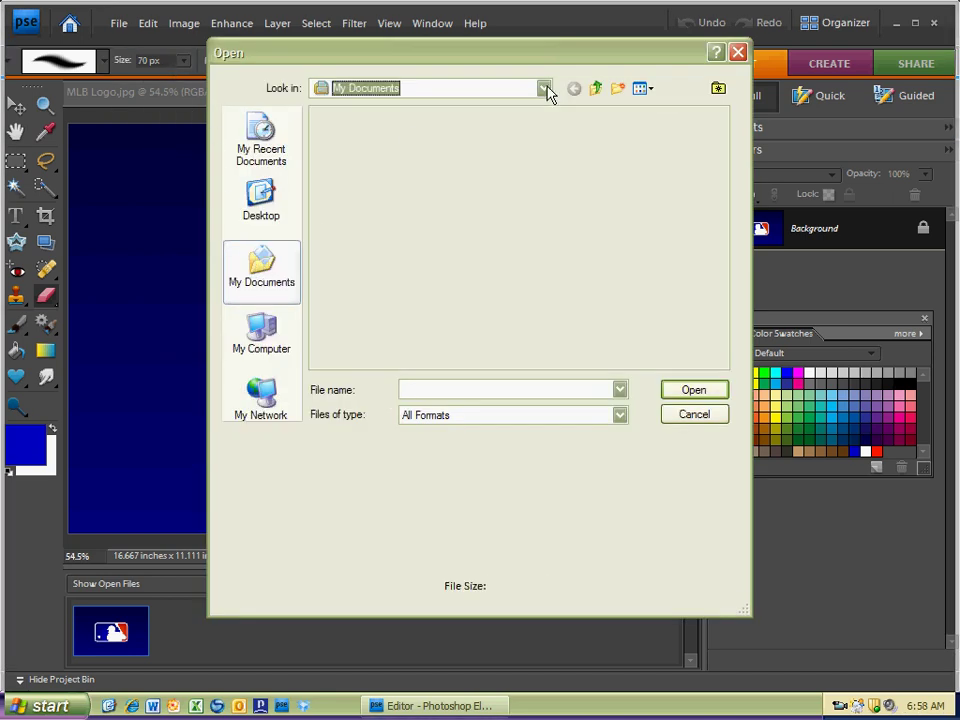
click(546, 92)
click(546, 90)
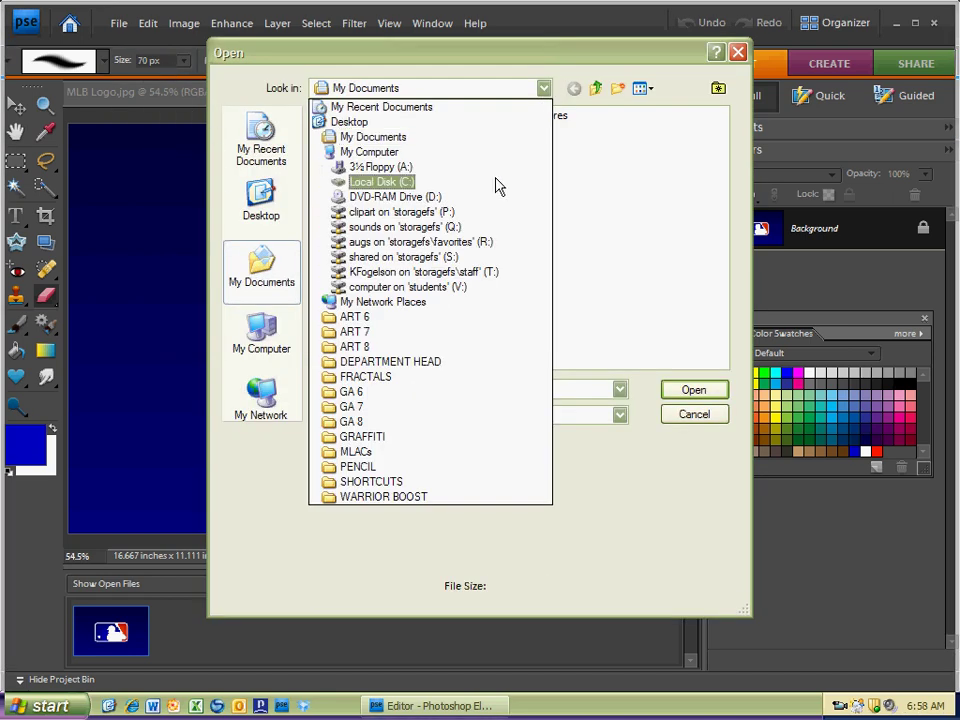
click(680, 416)
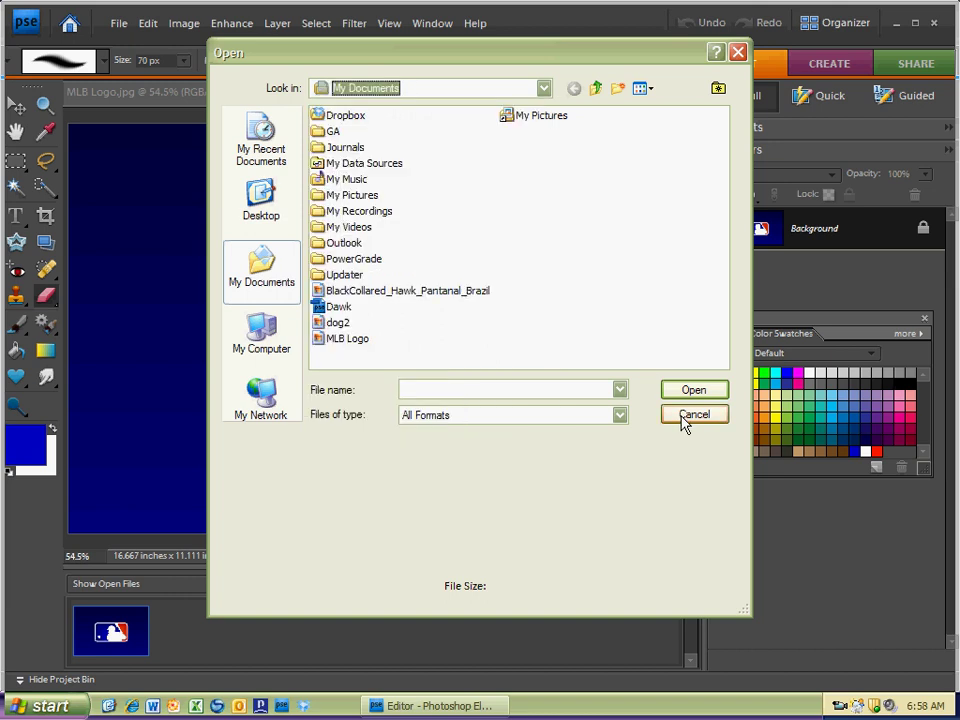
click(681, 422)
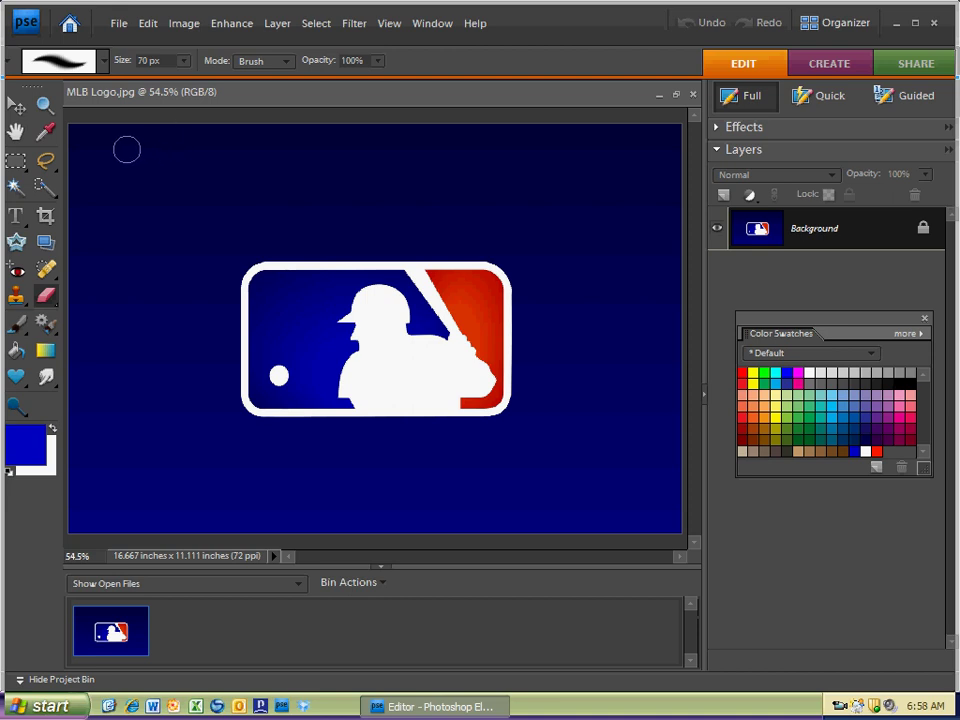
Select the Crop tool with the C shortcut.
key(c)
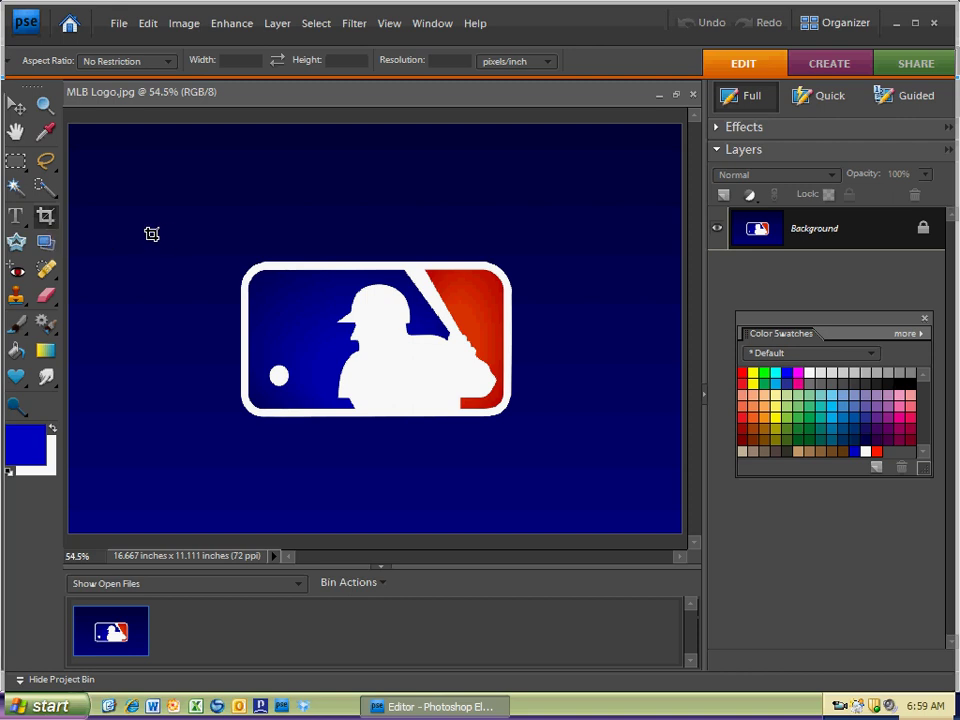
Enter a crop width of 600 px and a height of 400 px, dismissing the range warning.
click(223, 60)
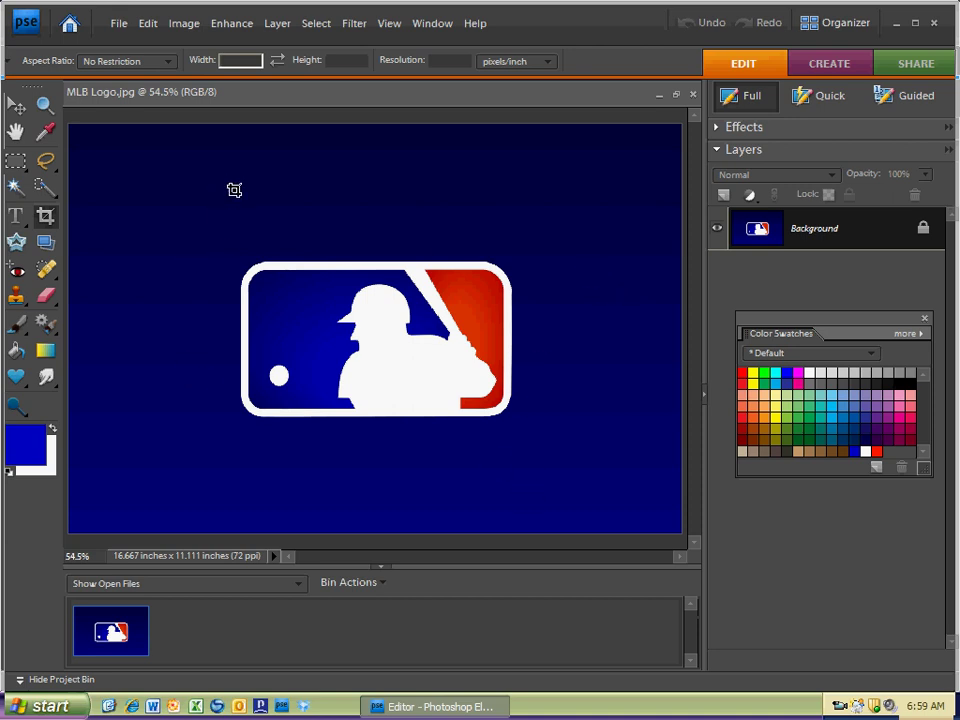
text(600)
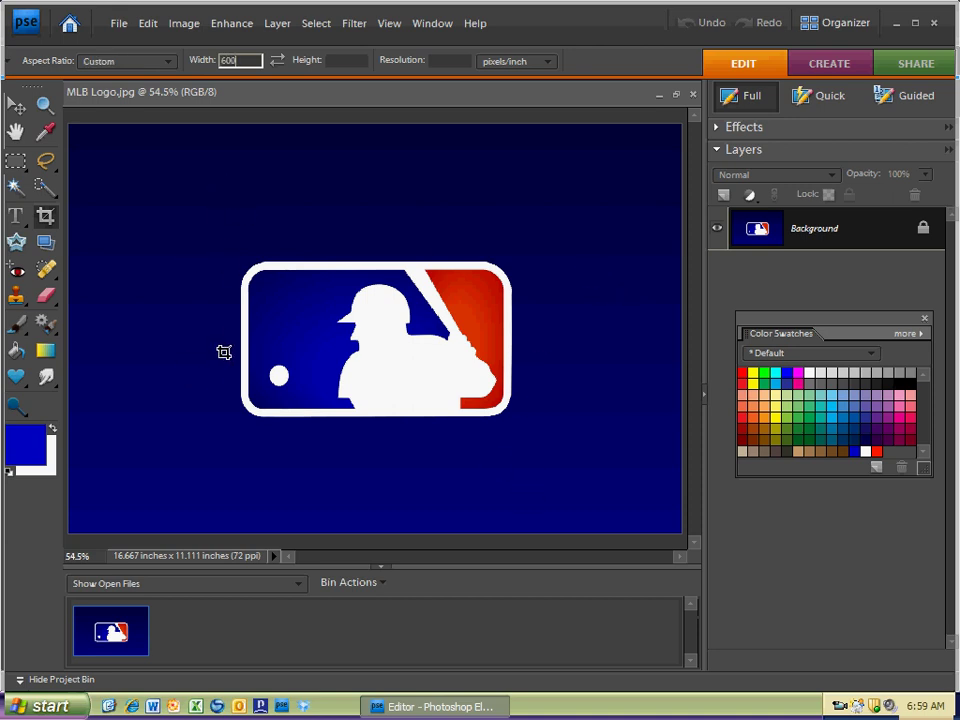
click(342, 61)
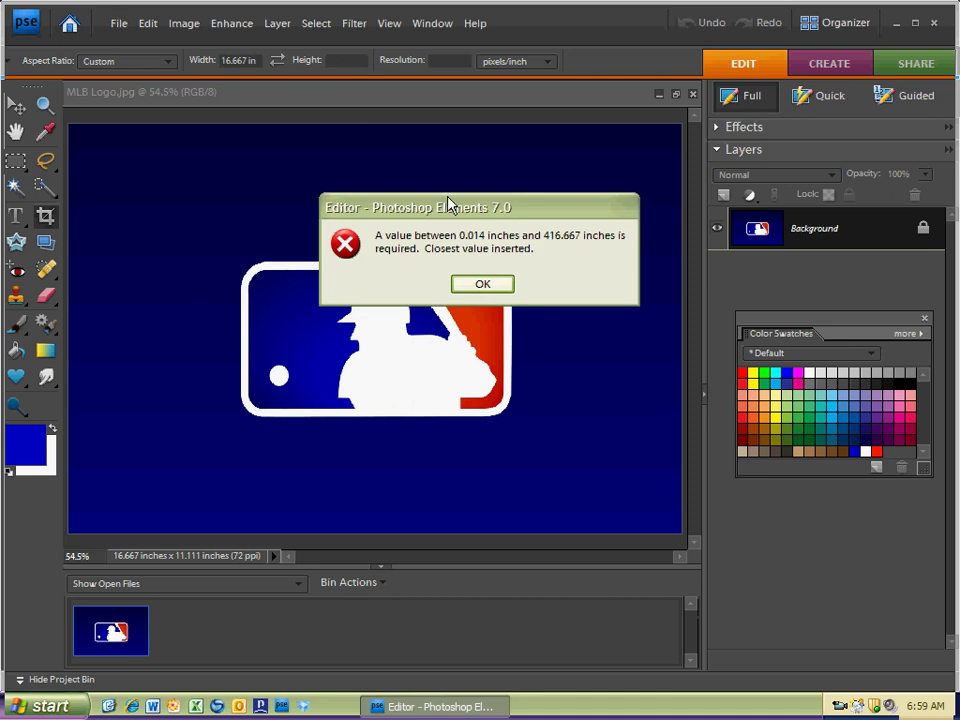
click(481, 285)
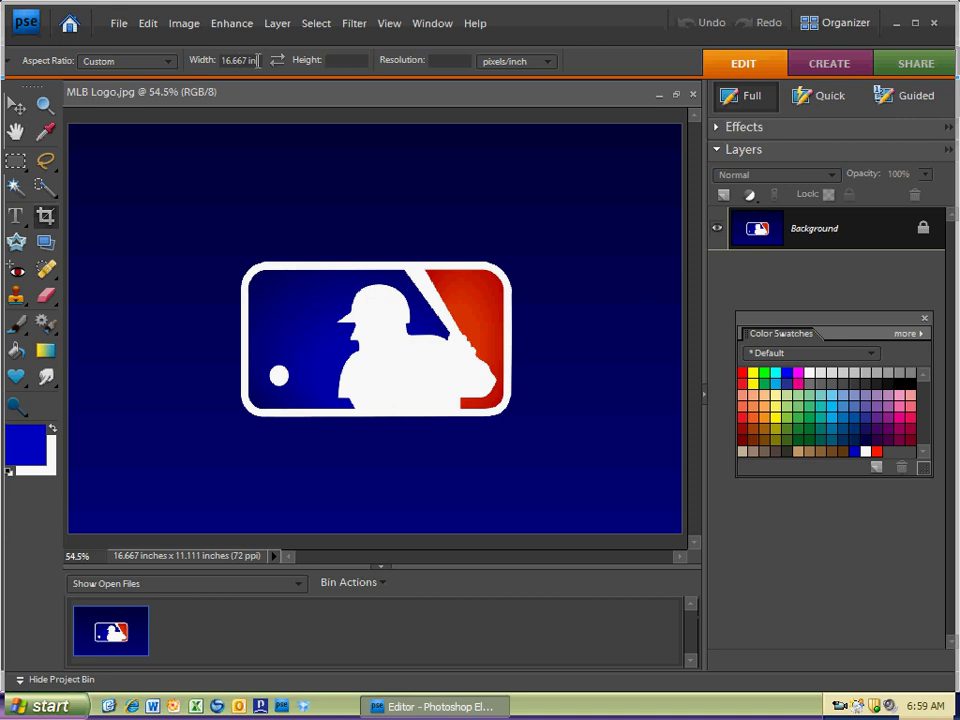
click(200, 62)
text(600)
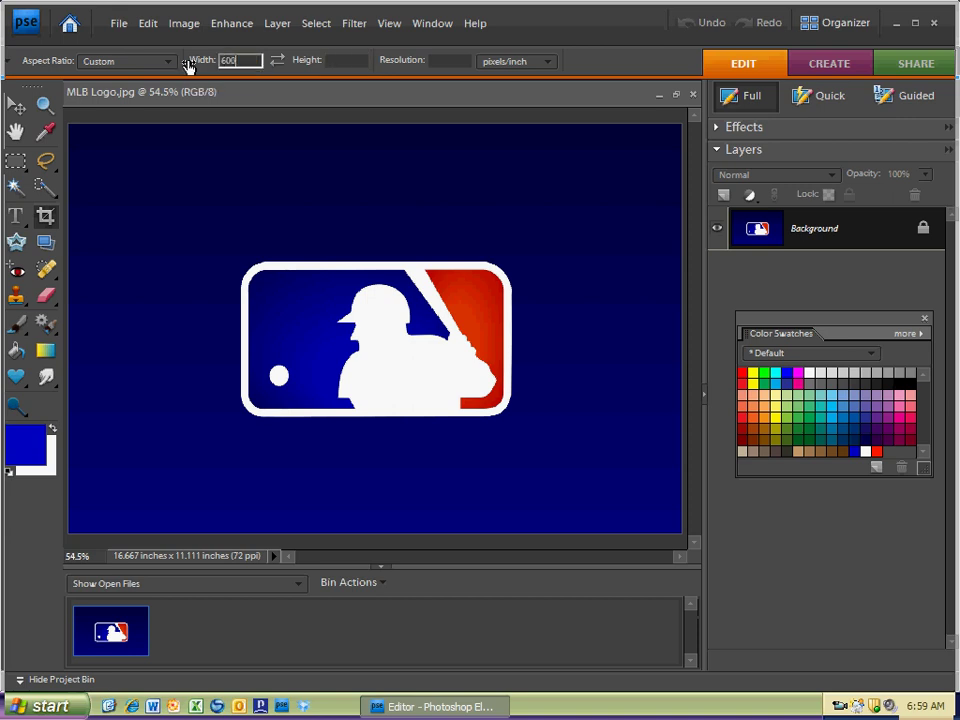
text( px)
click(334, 60)
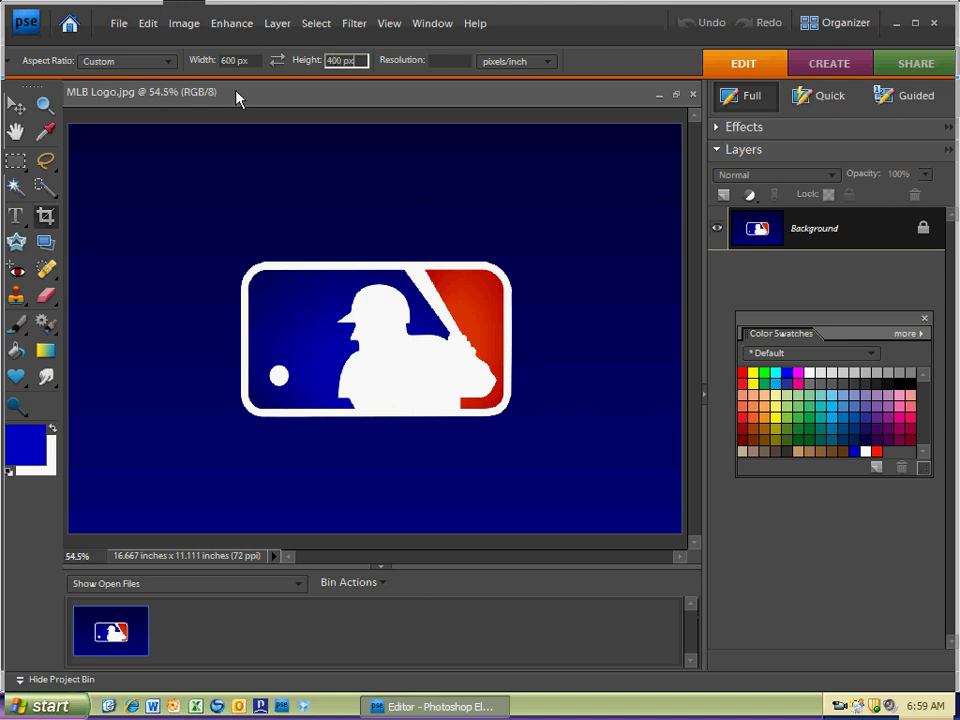
key(Tab)
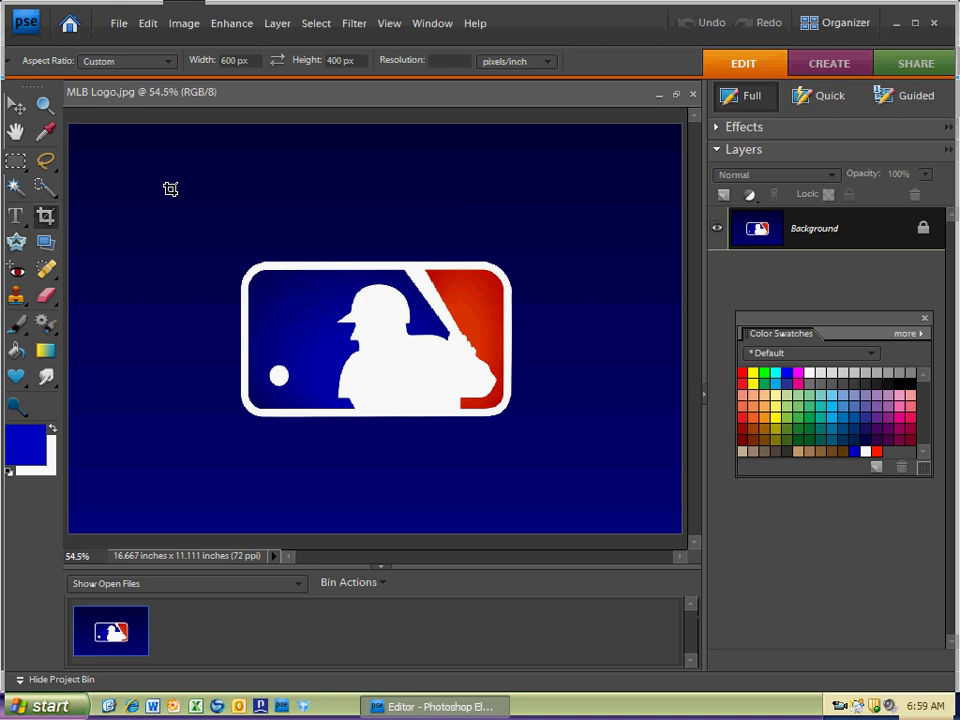
Draw the 600×400 crop marquee on the canvas and centre it over the MLB logo.
drag(170, 205, 587, 520)
mouse_move(585, 527)
mouse_down()
mouse_move(555, 514)
mouse_move(583, 533)
mouse_up()
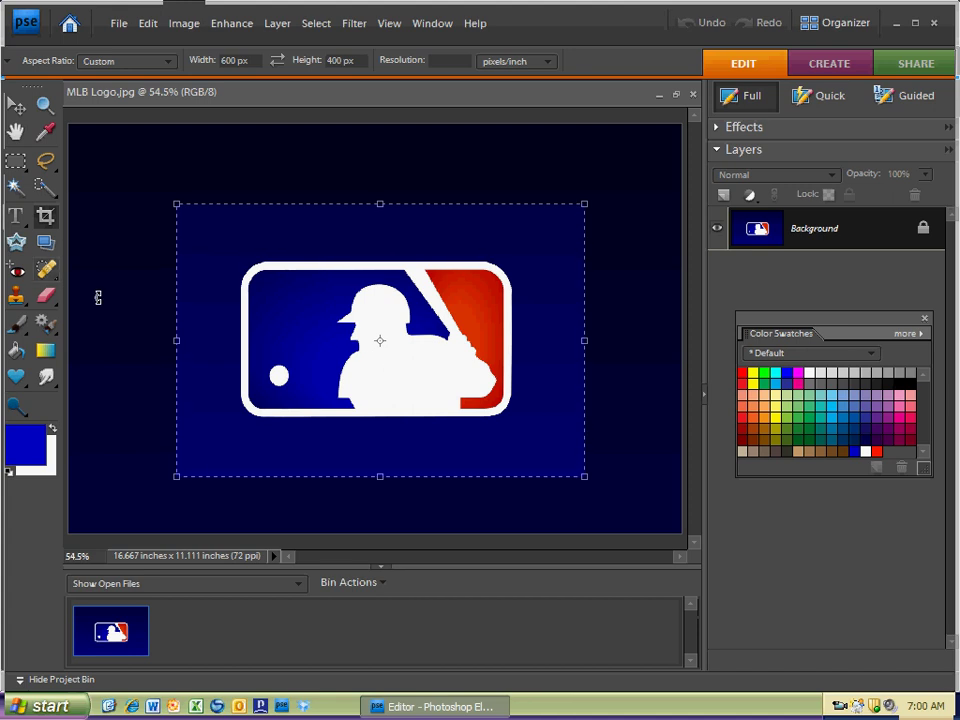
Confirm the 'Crop the image?' prompt to crop the logo to 8.333 × 5.556 inches.
click(21, 203)
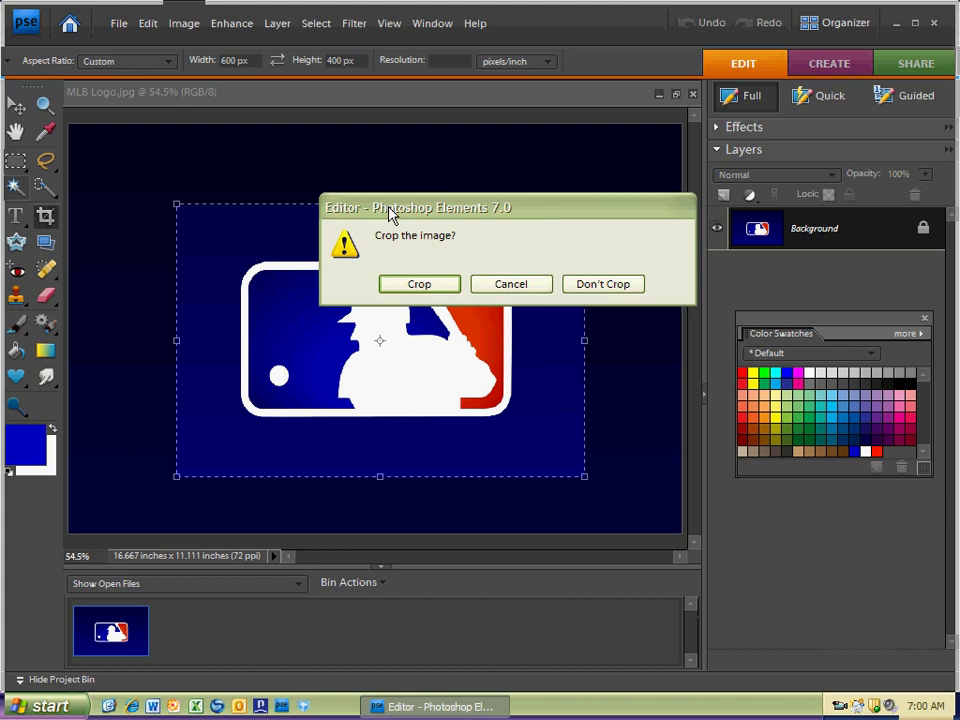
drag(392, 216, 182, 343)
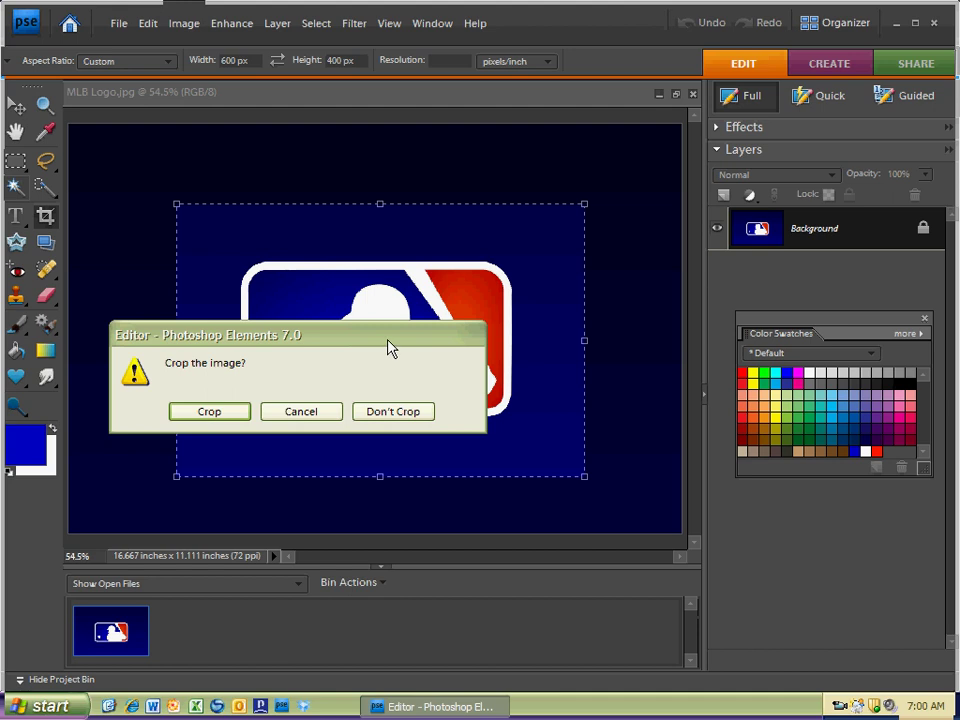
drag(388, 341, 444, 335)
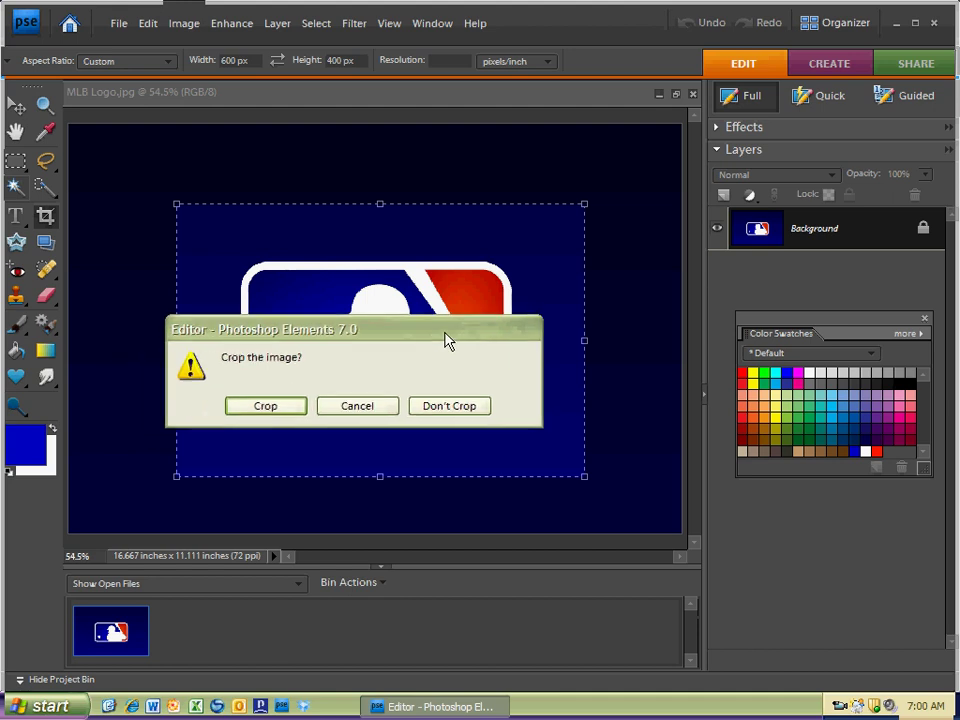
click(293, 412)
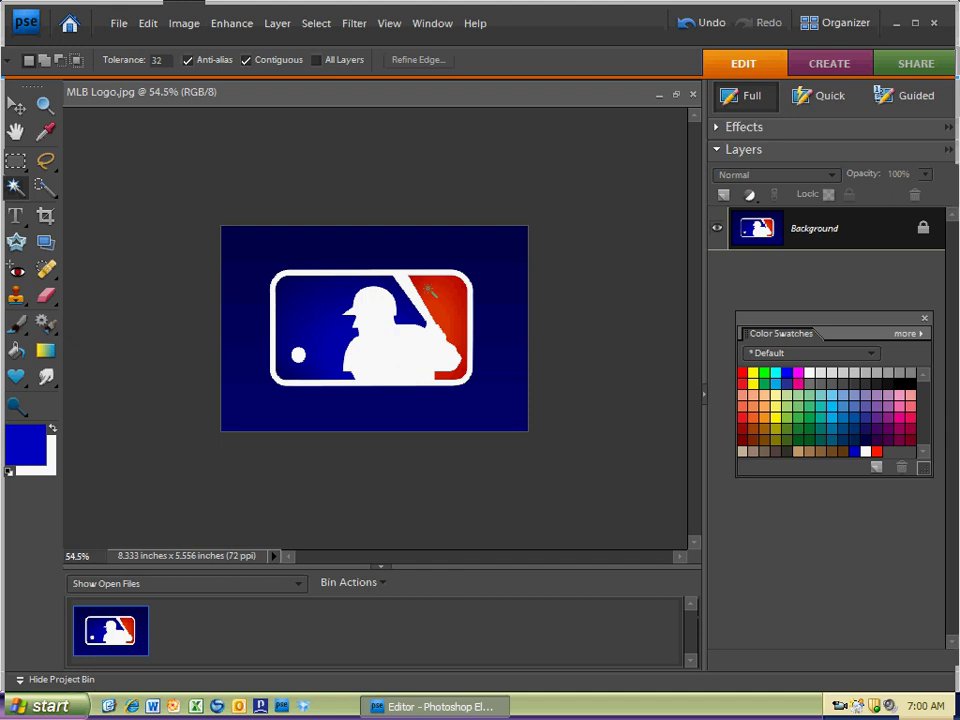
Undo the crop, set Aspect Ratio to No Restriction, and drag a square crop around the logo.
key(ctrl+z)
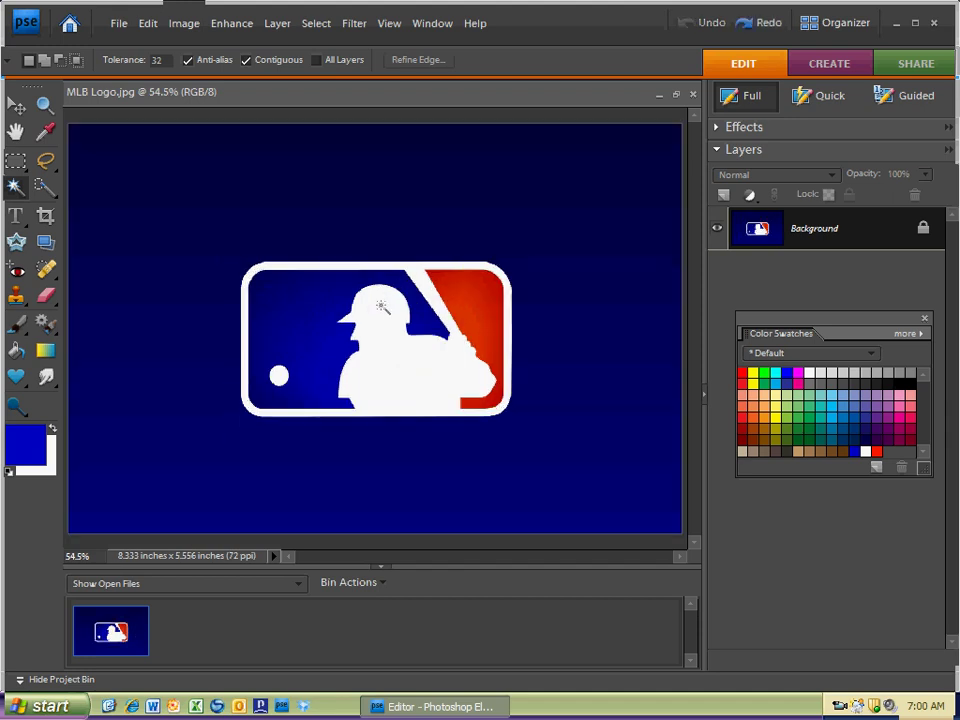
key(c)
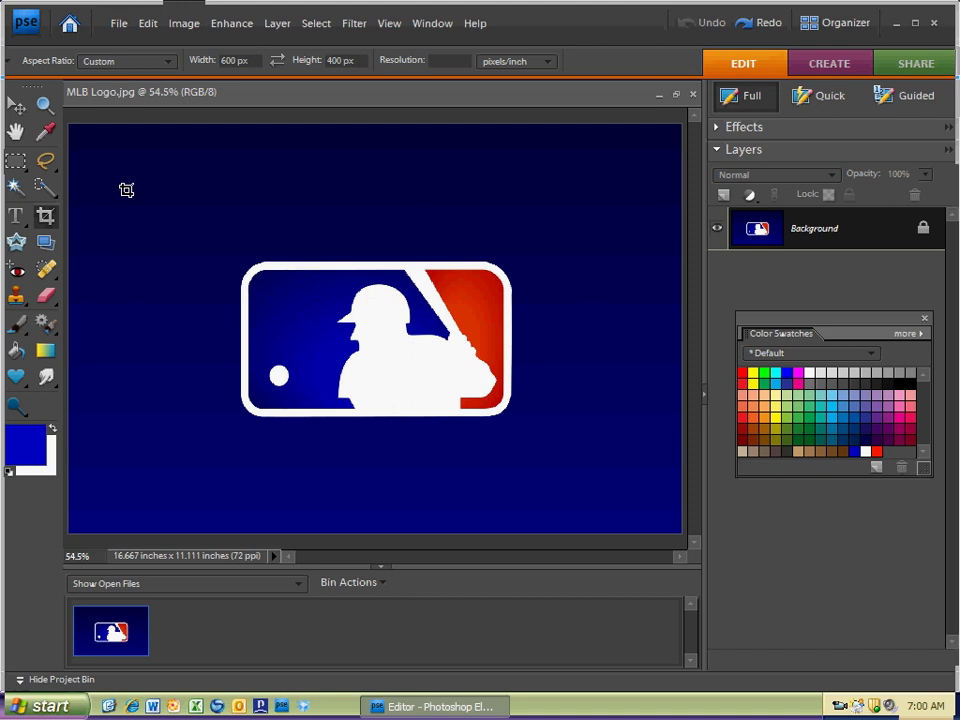
click(252, 61)
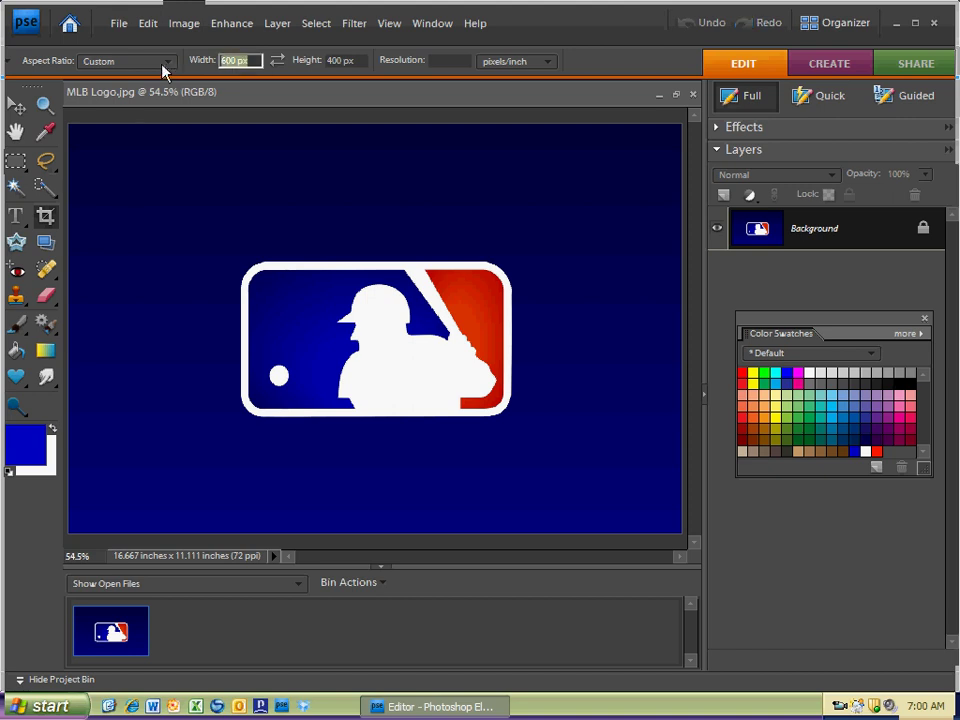
click(160, 63)
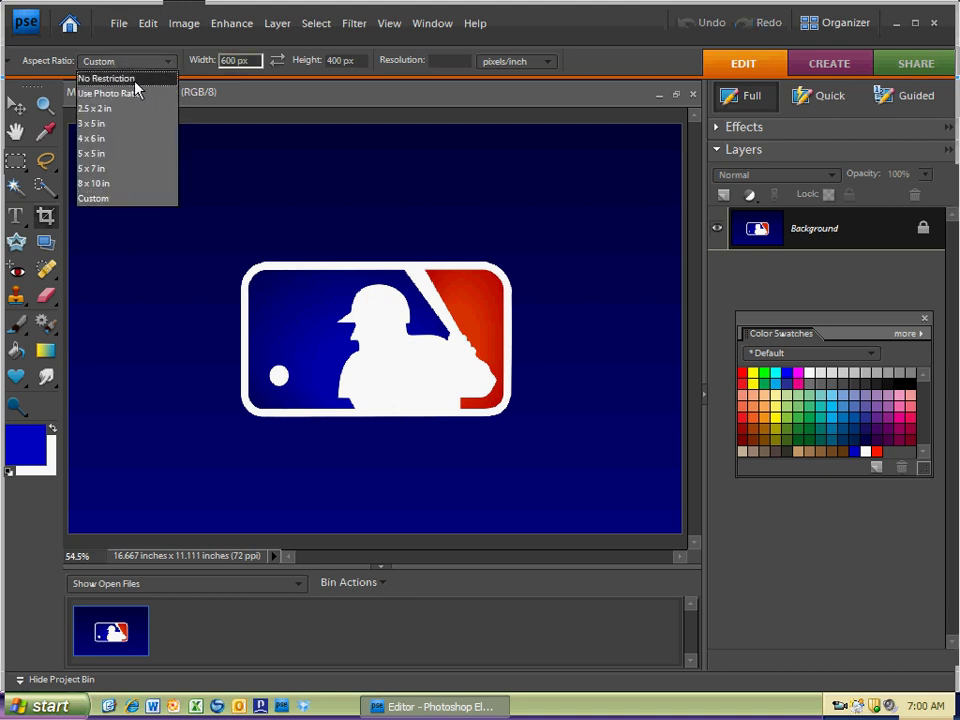
click(130, 79)
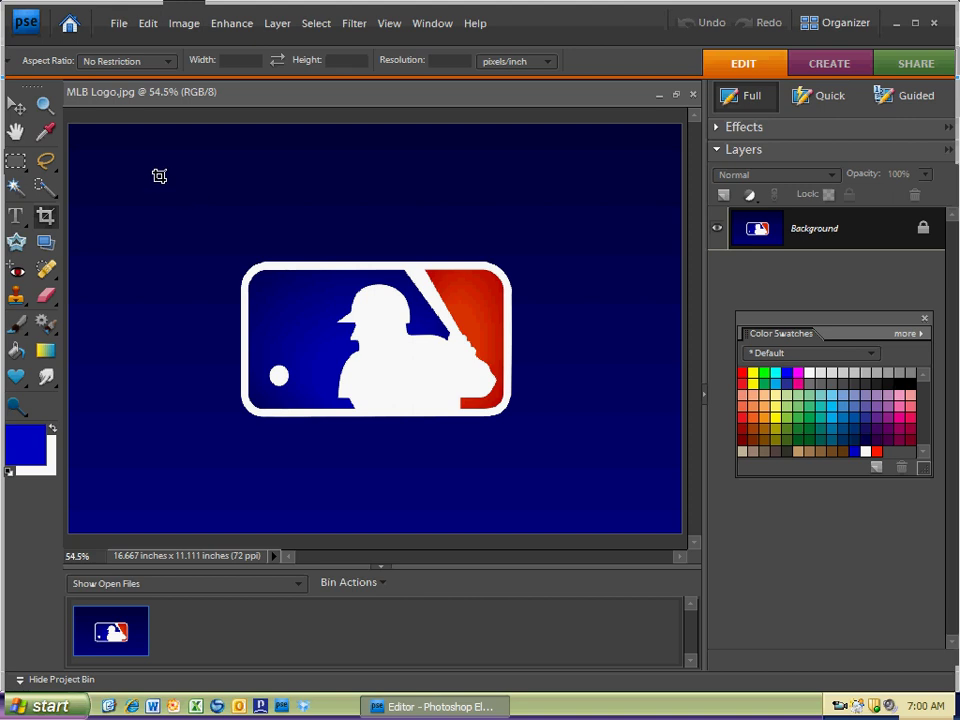
drag(159, 176, 786, 509)
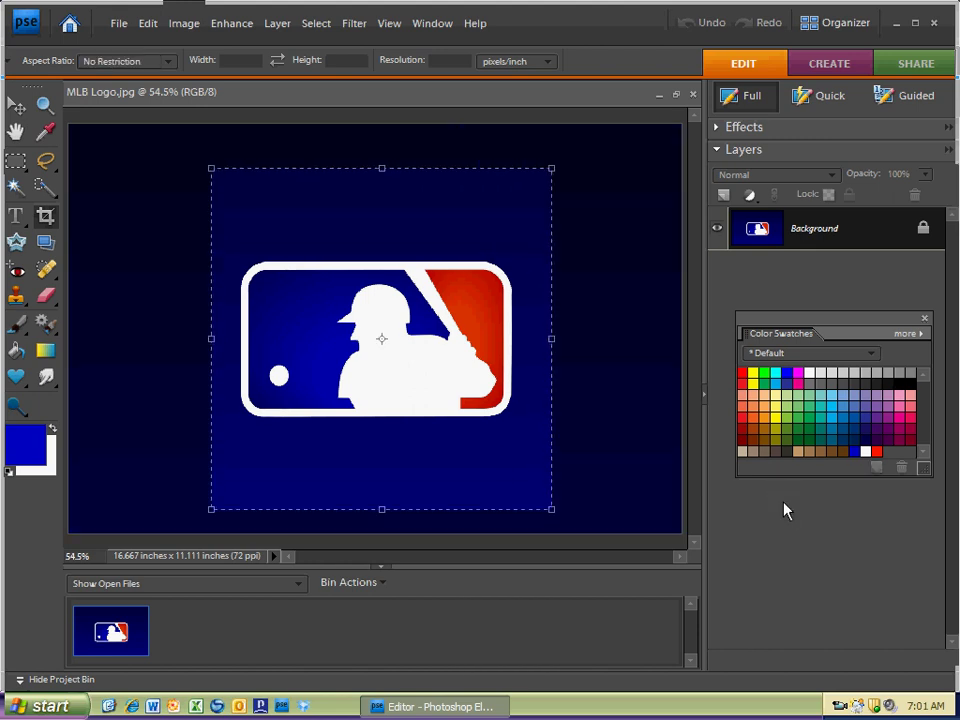
Commit the square crop, making the image 9.25 × 9.25 inches at 72 ppi.
click(508, 524)
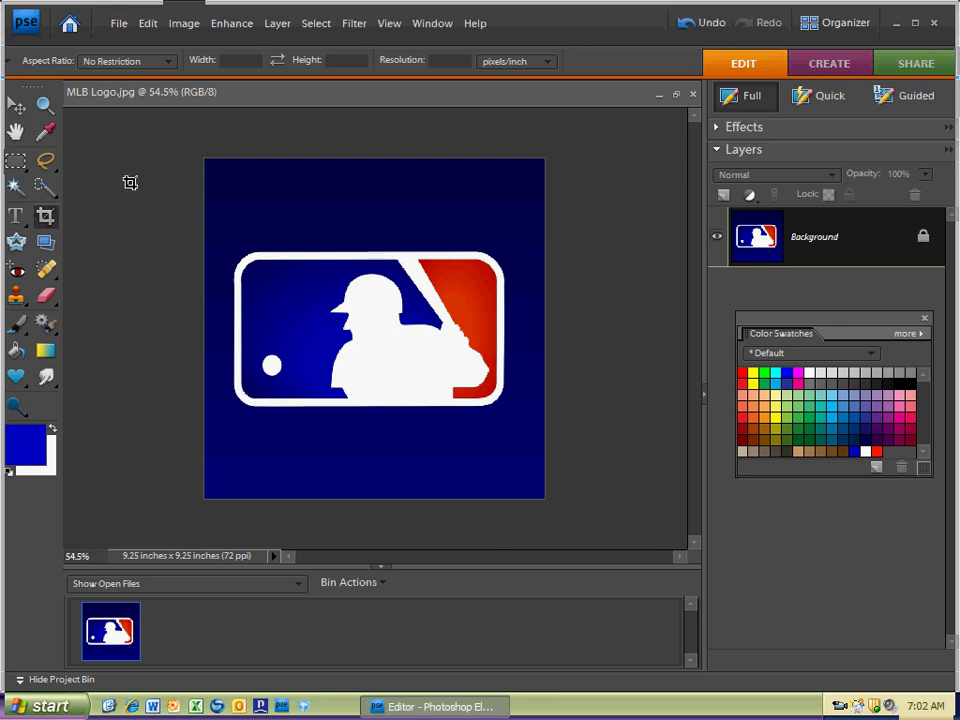
click(443, 58)
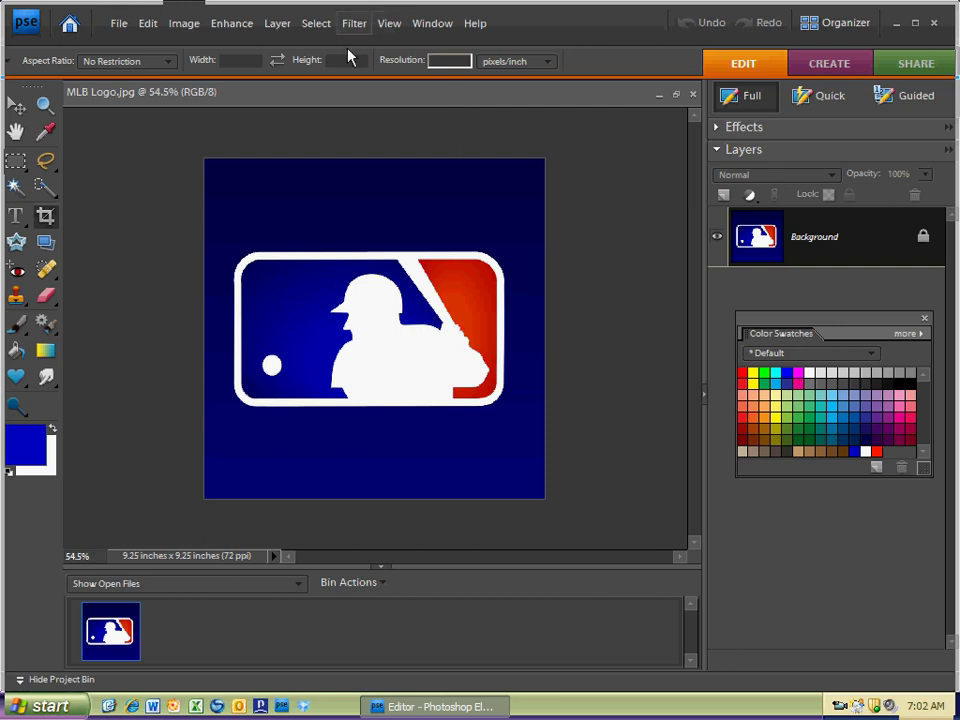
Switch to the Move tool and bring up the Image Size dialog with Ctrl+Alt+I.
click(18, 108)
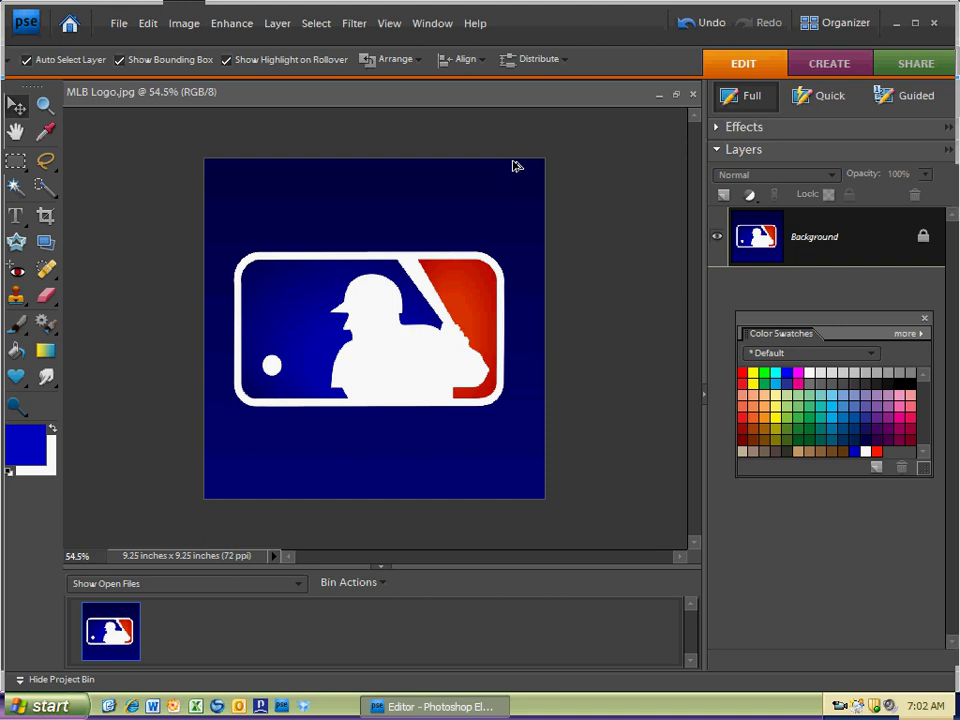
key(ctrl+alt+i)
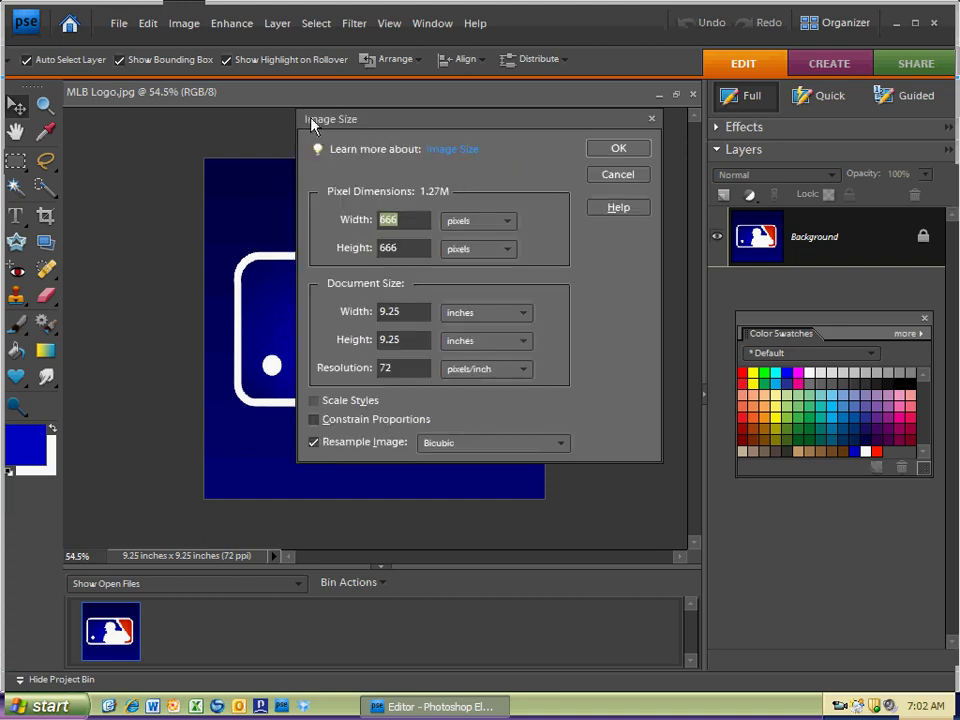
drag(369, 133, 449, 210)
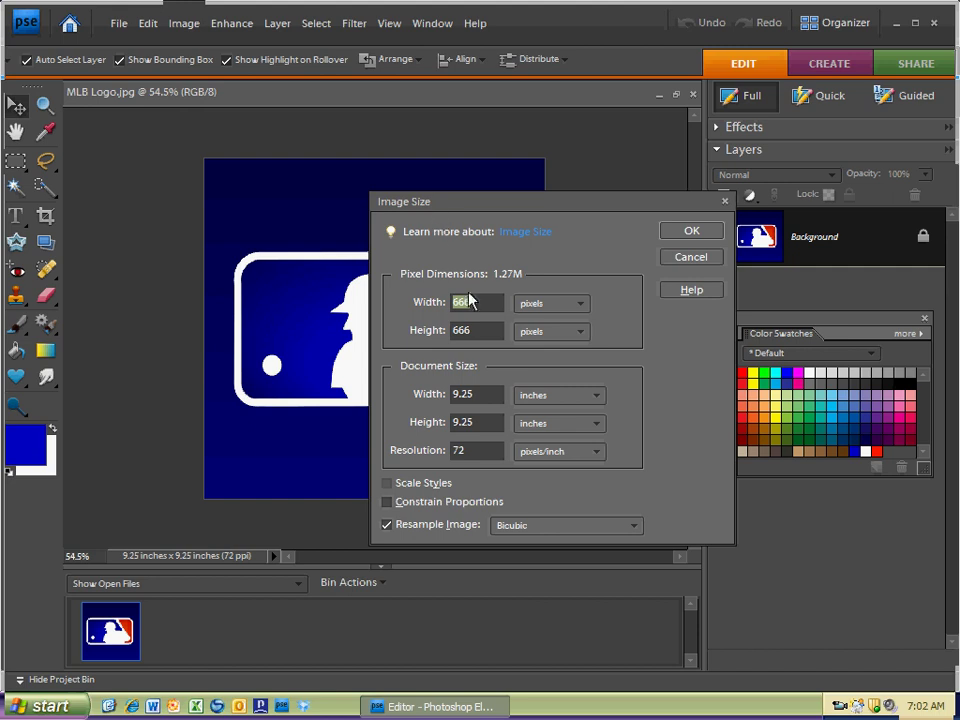
With Constrain Proportions ticked, set width to 600 pixels for a 600 × 600 px, 72 ppi image.
key(Tab)
click(470, 449)
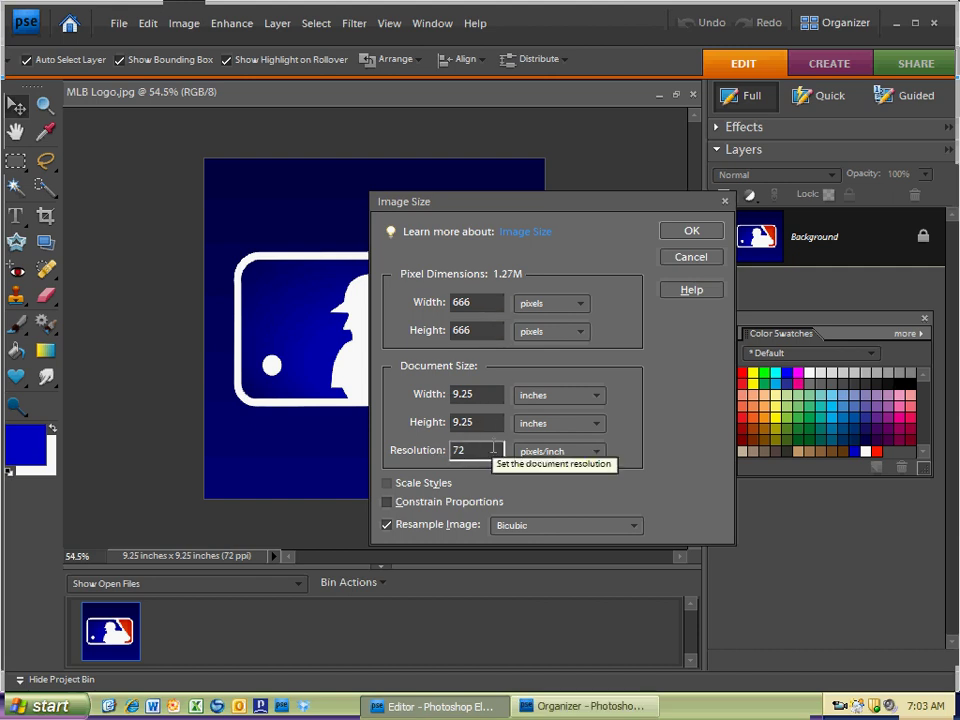
click(480, 394)
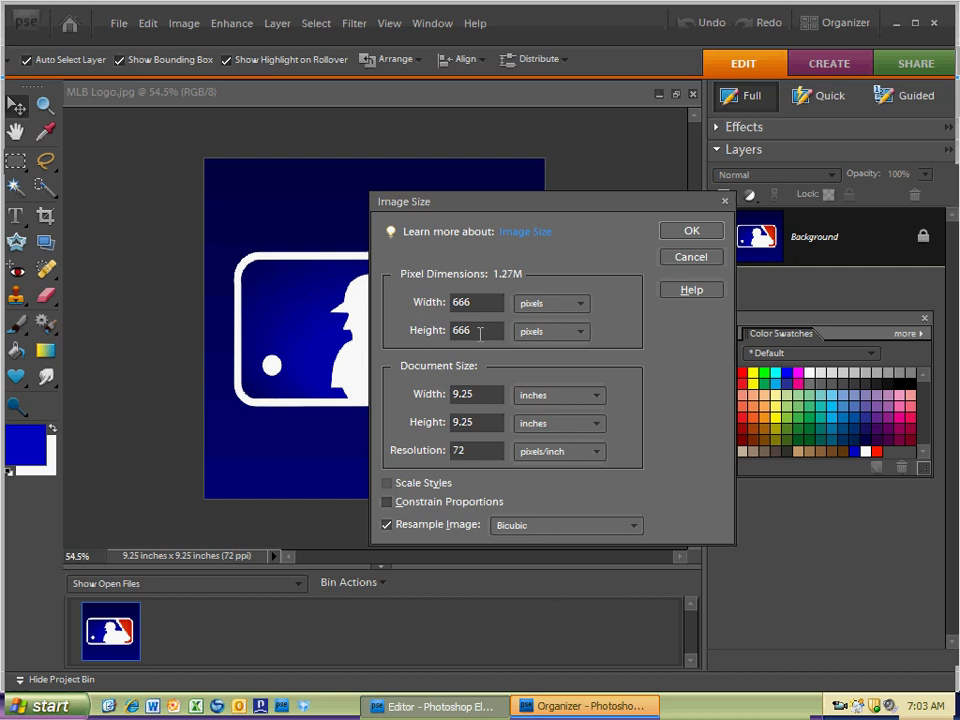
click(481, 304)
click(428, 305)
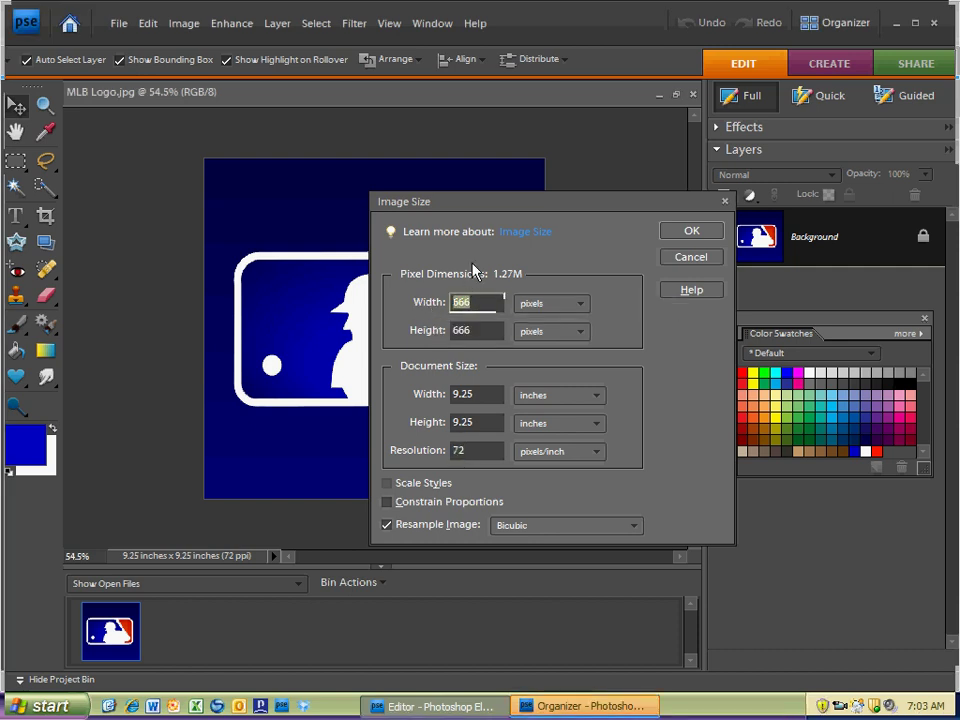
text(600)
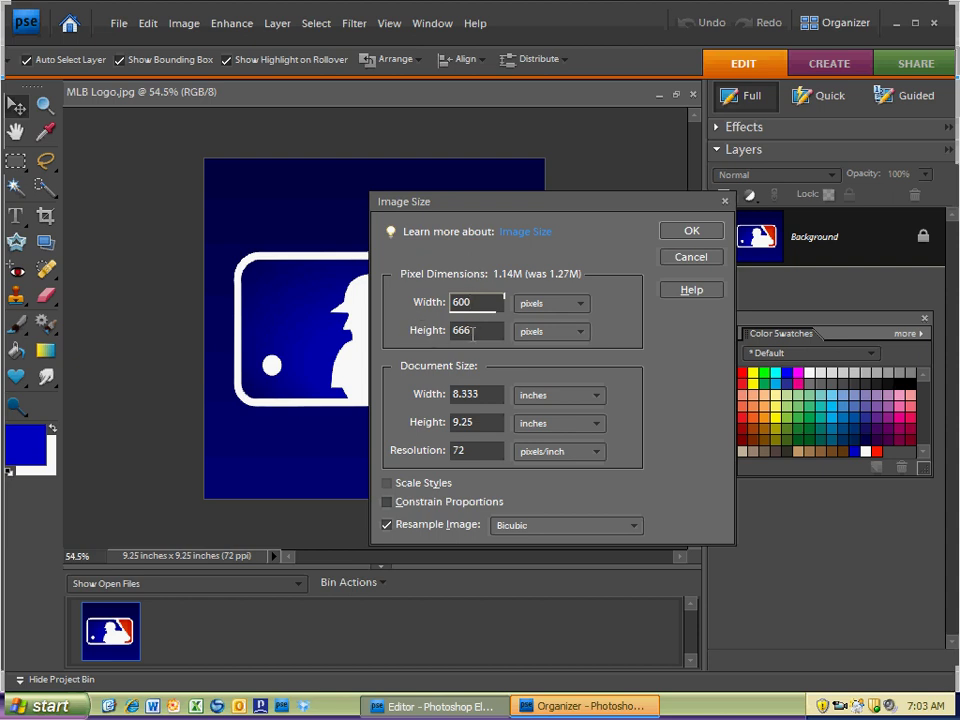
key(ctrl+z)
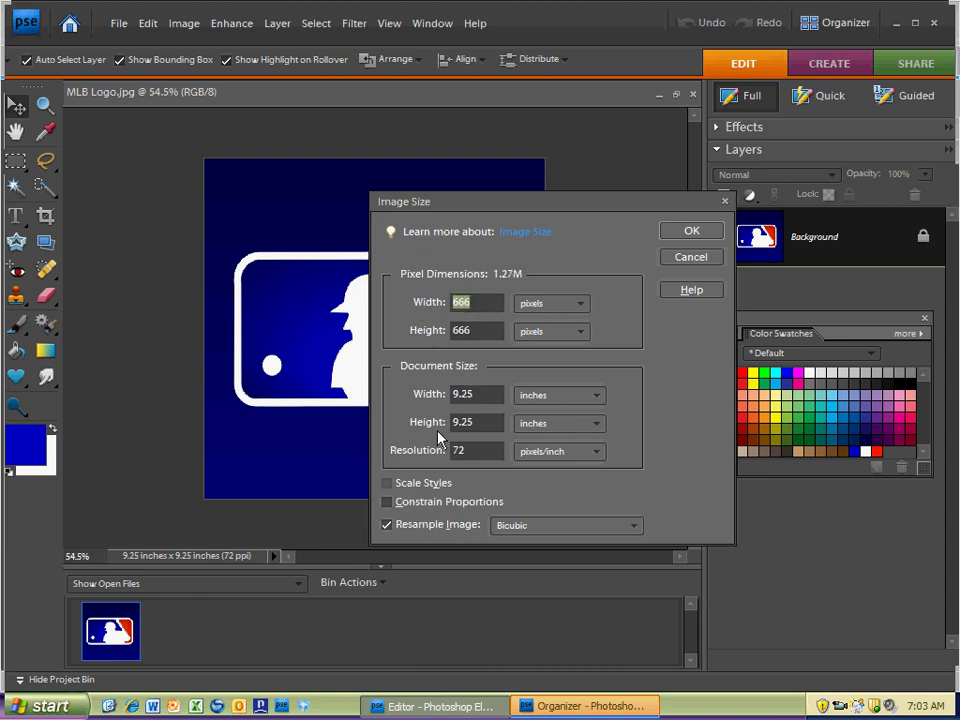
click(409, 507)
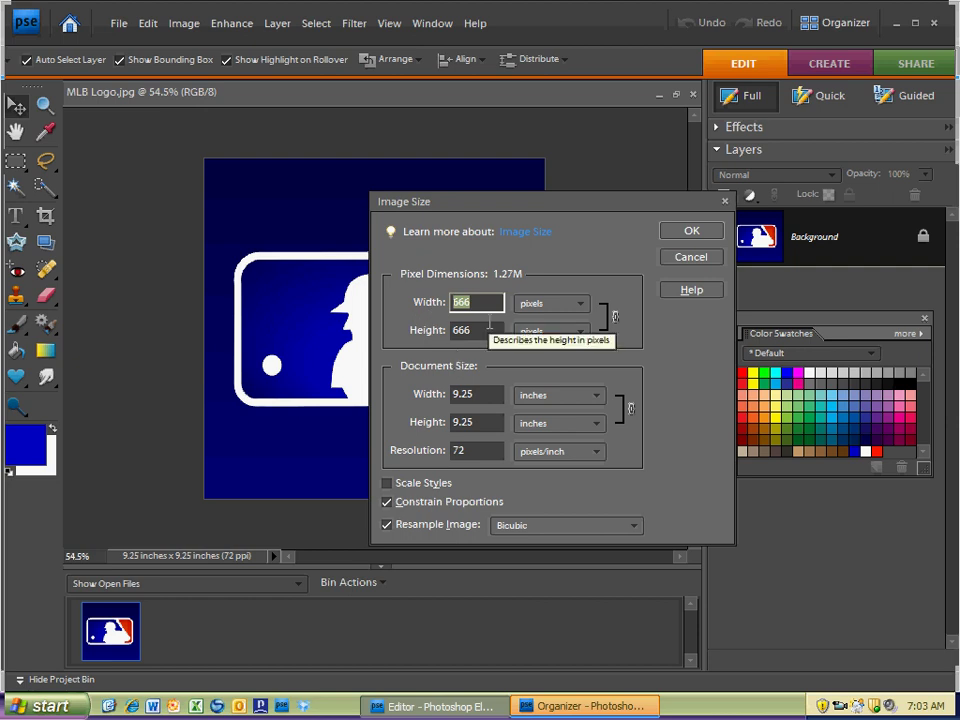
text(600)
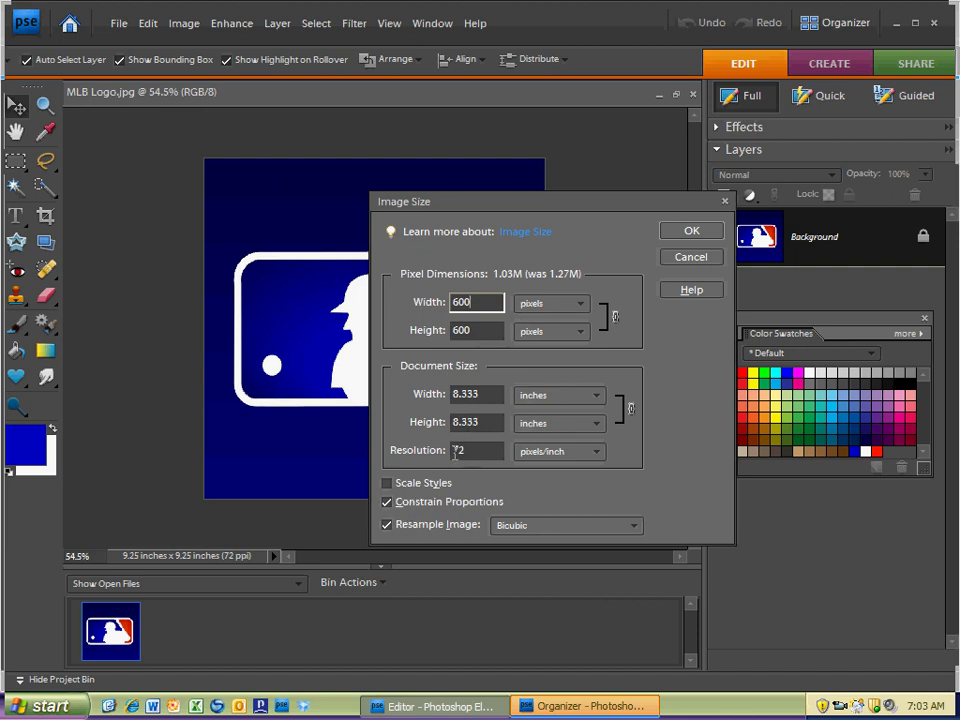
click(689, 233)
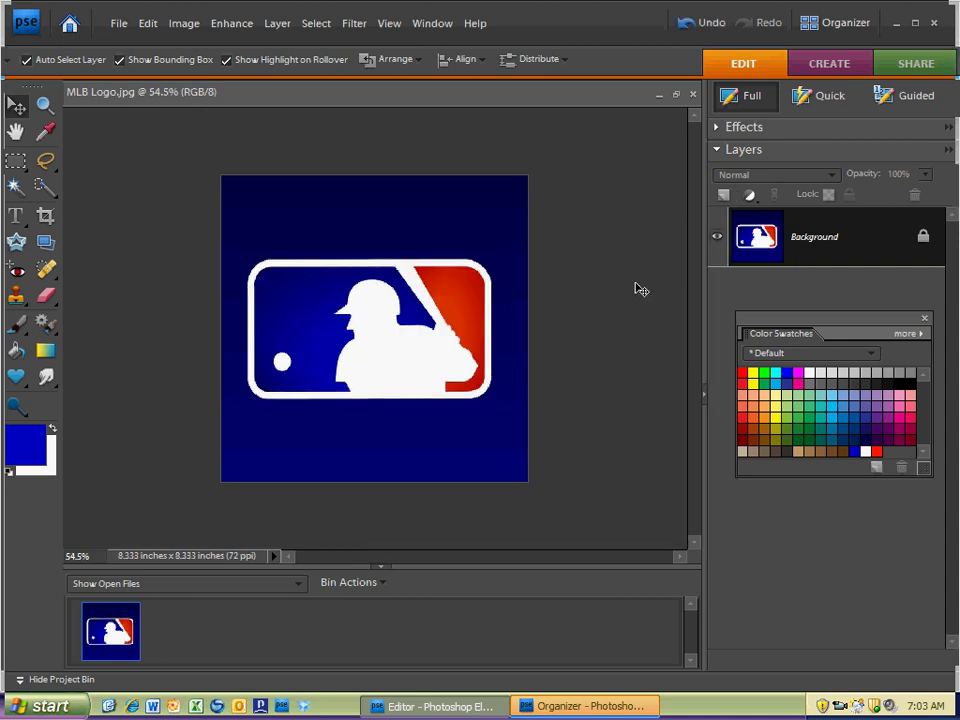
Reopen Image Size with Ctrl+Alt+I to verify 600 × 600 pixels at 72 ppi.
key(ctrl+alt+i)
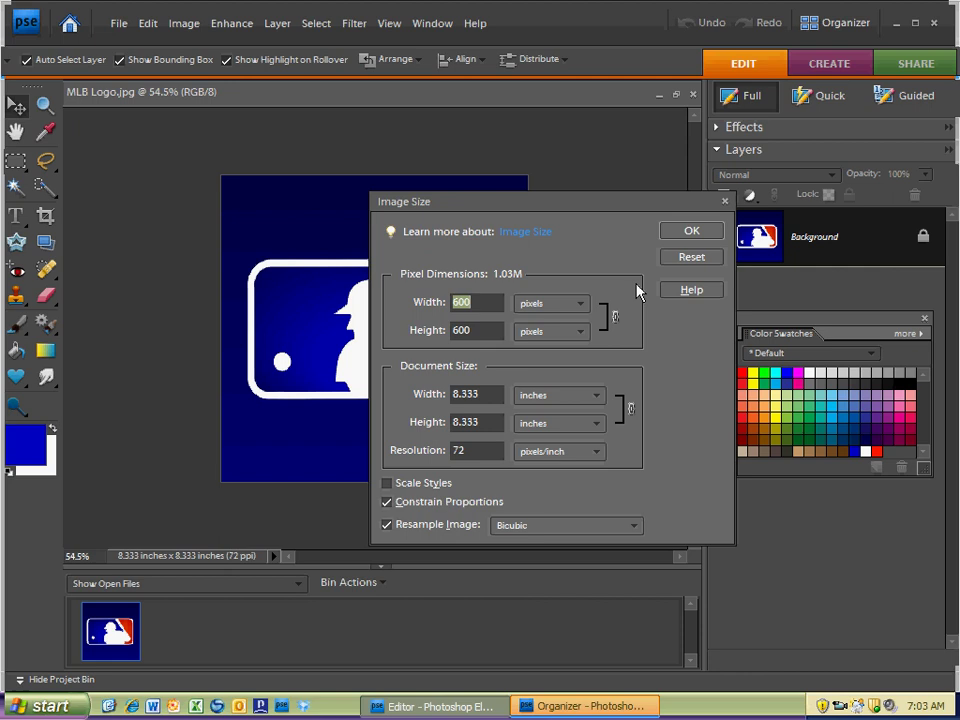